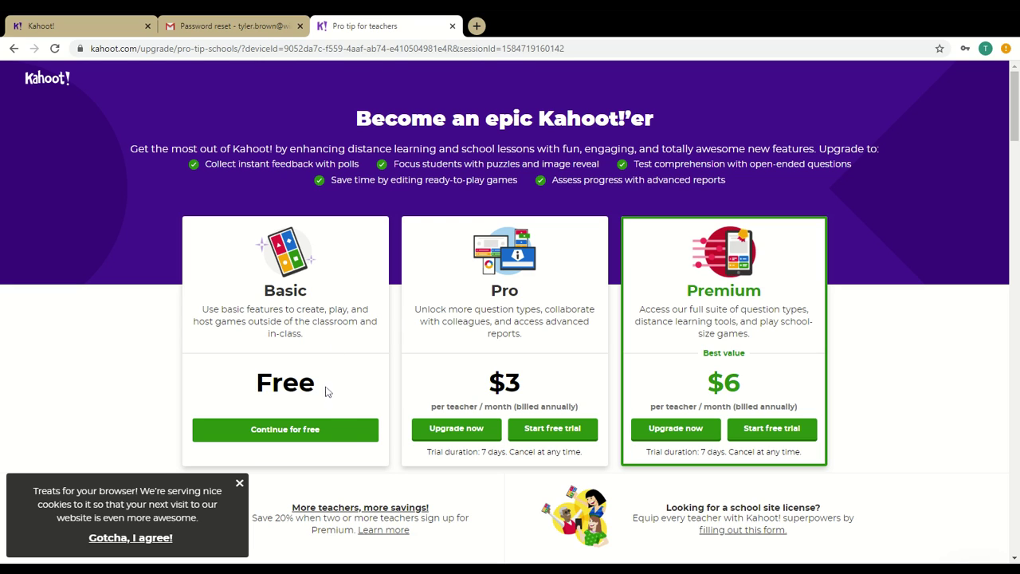
Continue with the free Basic plan and search the Discover library for "ncfe world history"
click(330, 437)
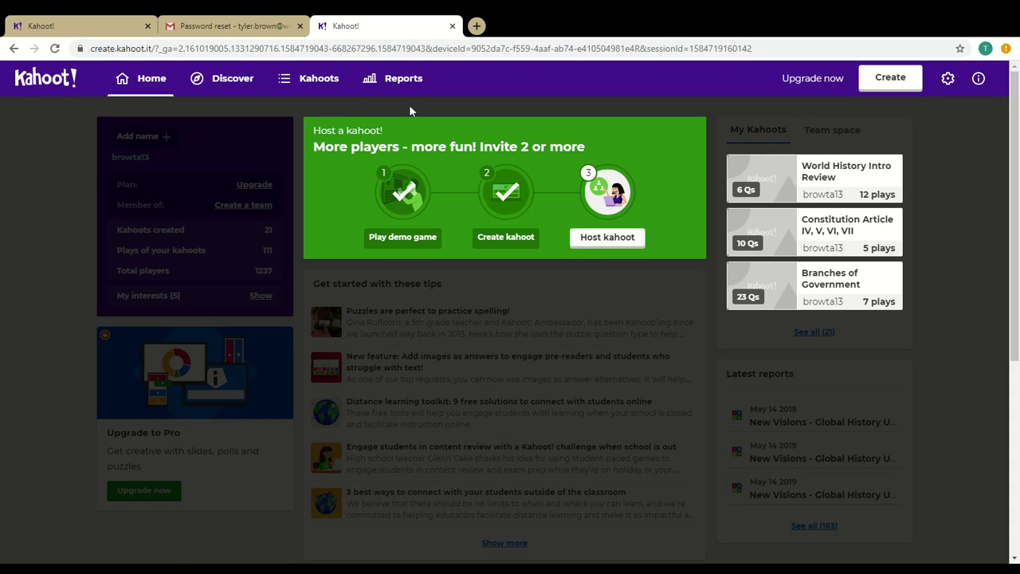
click(156, 86)
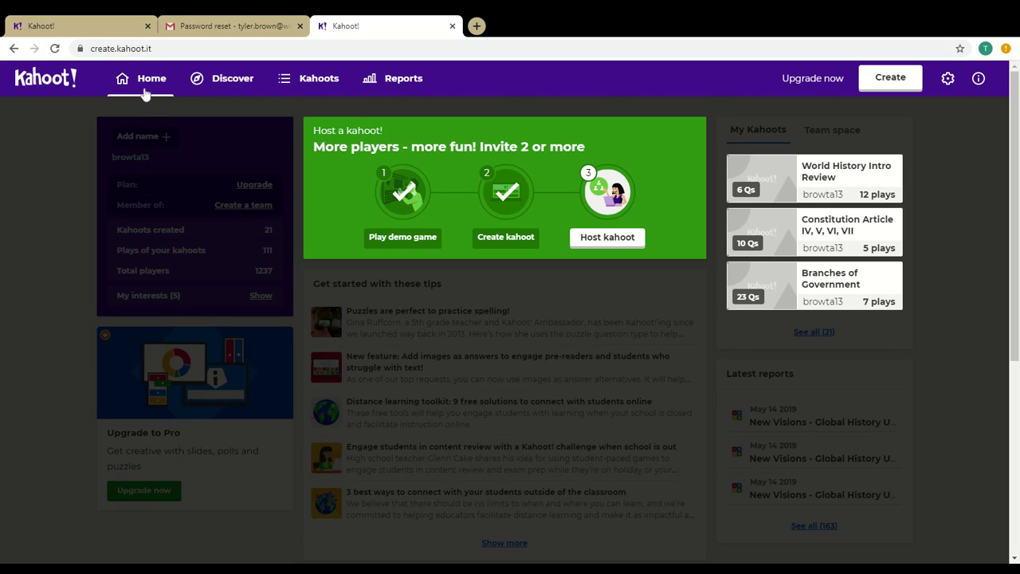
click(239, 84)
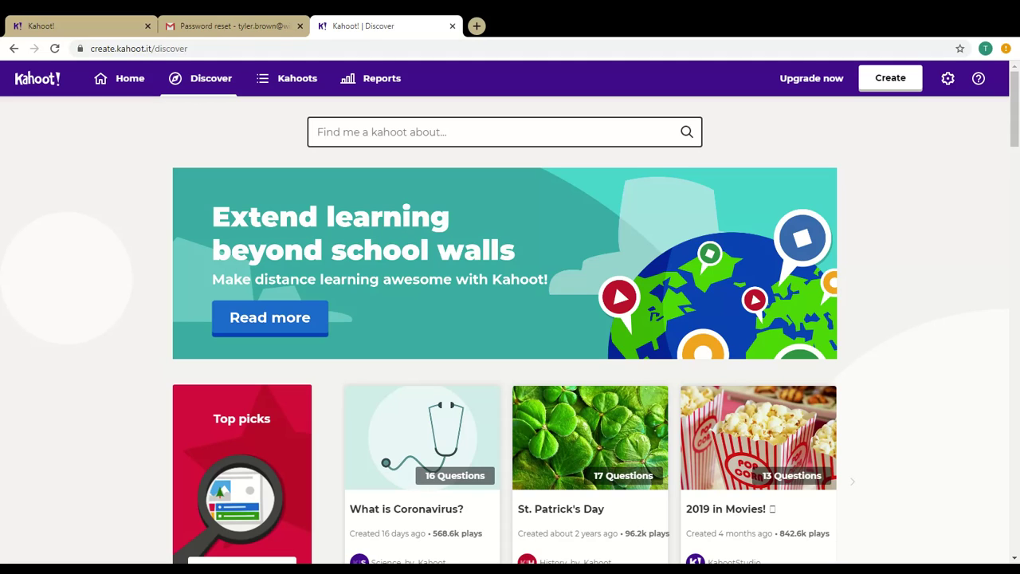
text(ncfe world history)
key(Return)
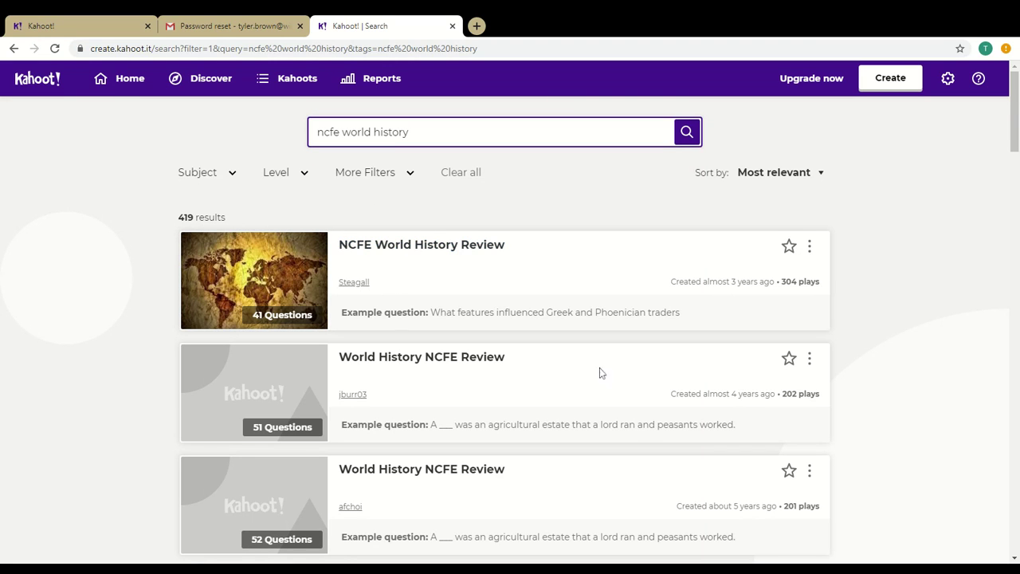
Open the "World History NCFE Review - Terms" kahoot from the results and review its questions with the answers shown
drag(1013, 120, 1010, 155)
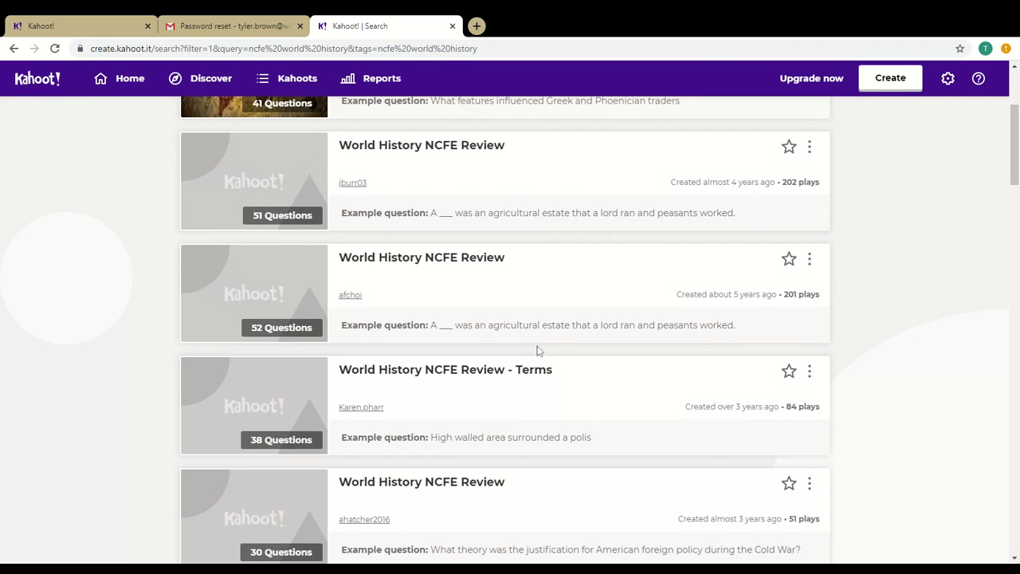
click(508, 376)
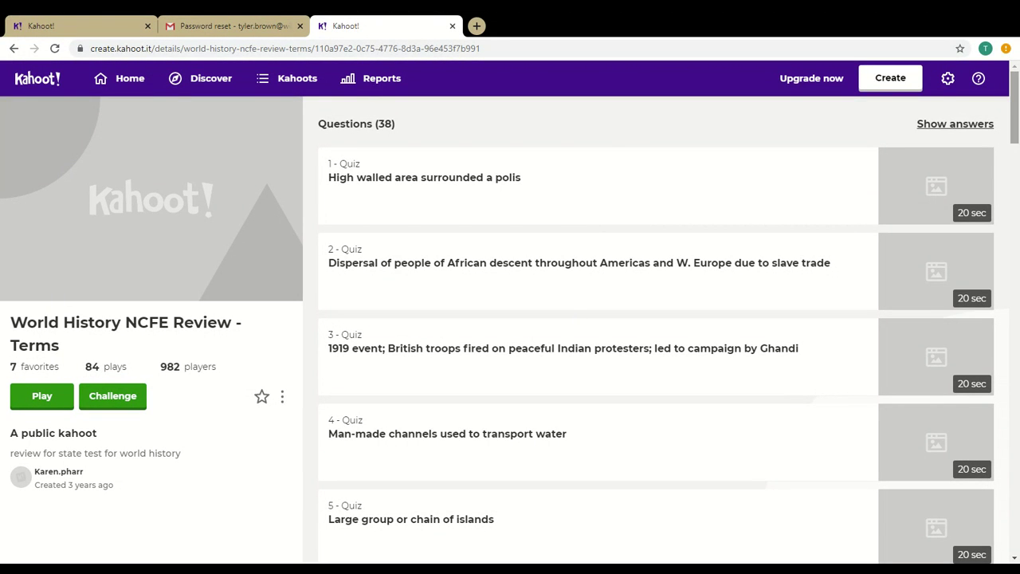
click(949, 127)
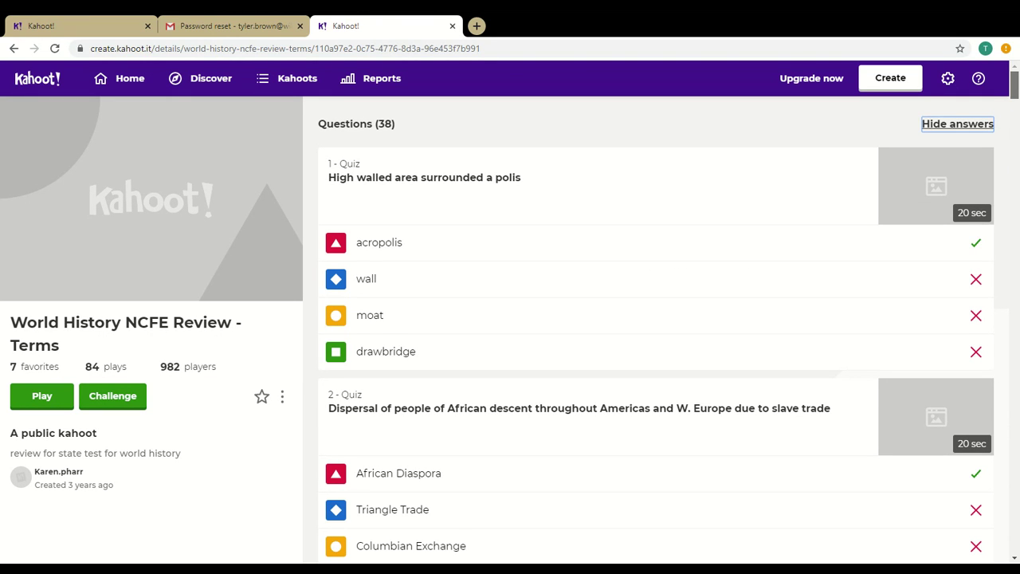
scroll(497, 330, down, 3)
scroll(497, 330, up, 2)
mouse_move(1014, 87)
mouse_down()
mouse_move(1013, 171)
mouse_move(1014, 86)
mouse_up()
Check the extra options of "World History NCFE Review - Terms" and add the kahoot to the favorites
click(283, 401)
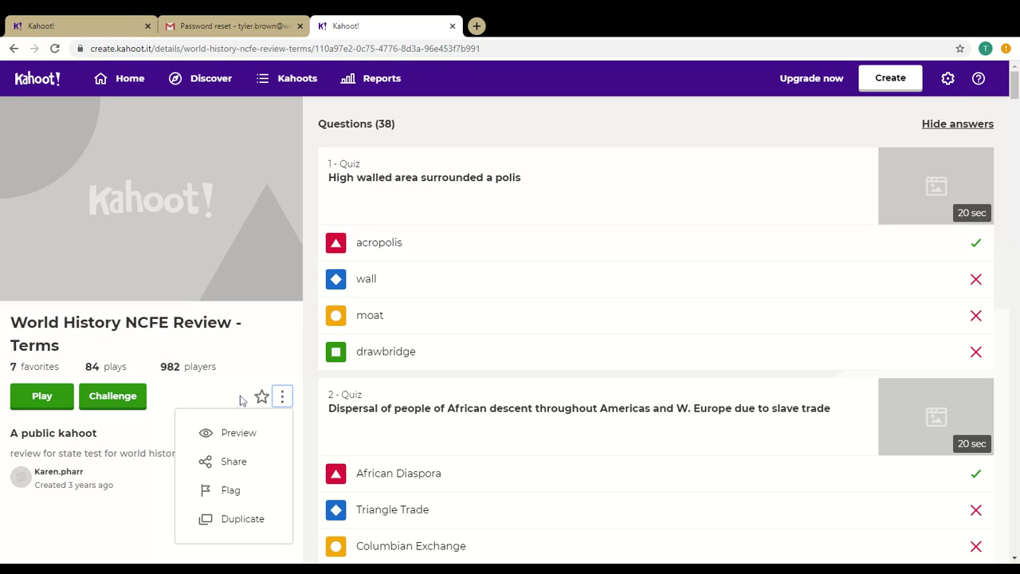
click(270, 339)
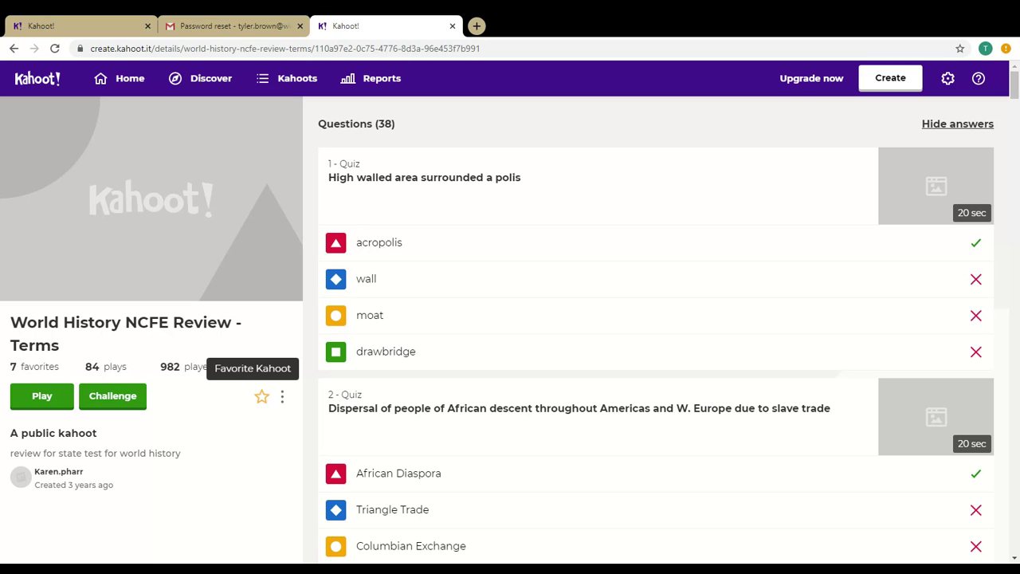
click(261, 396)
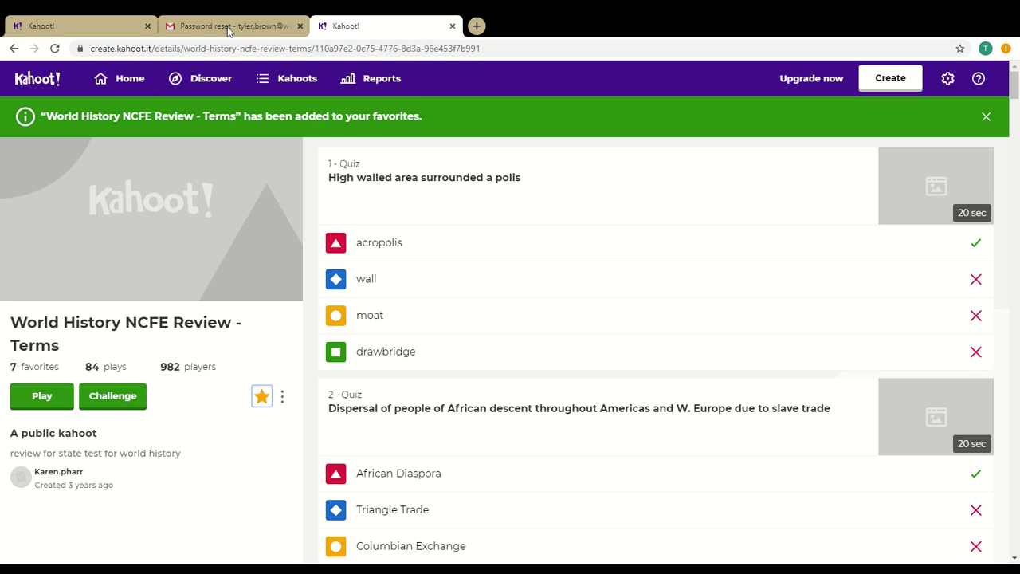
View the own kahoots and the saved drafts
click(275, 82)
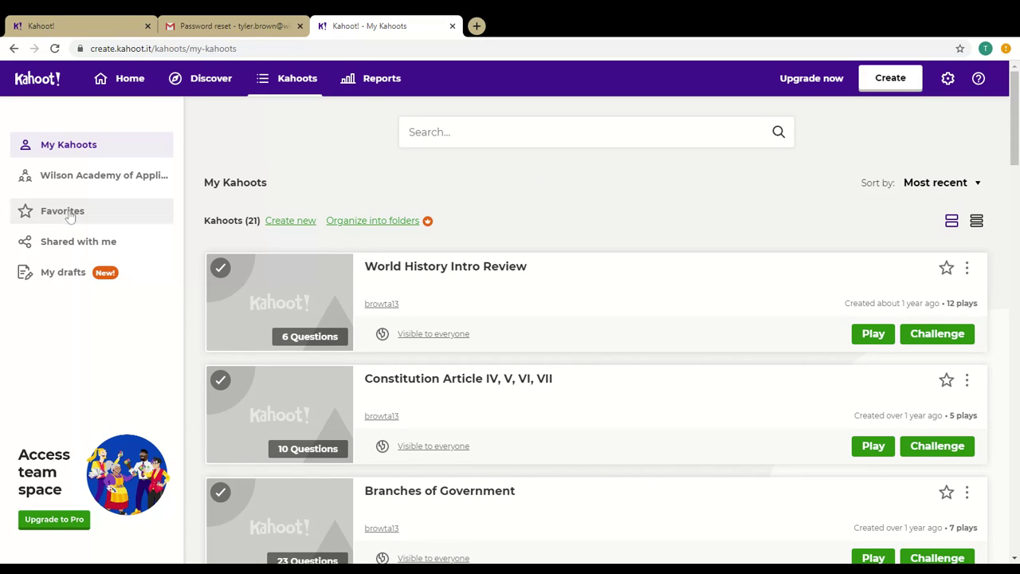
click(67, 279)
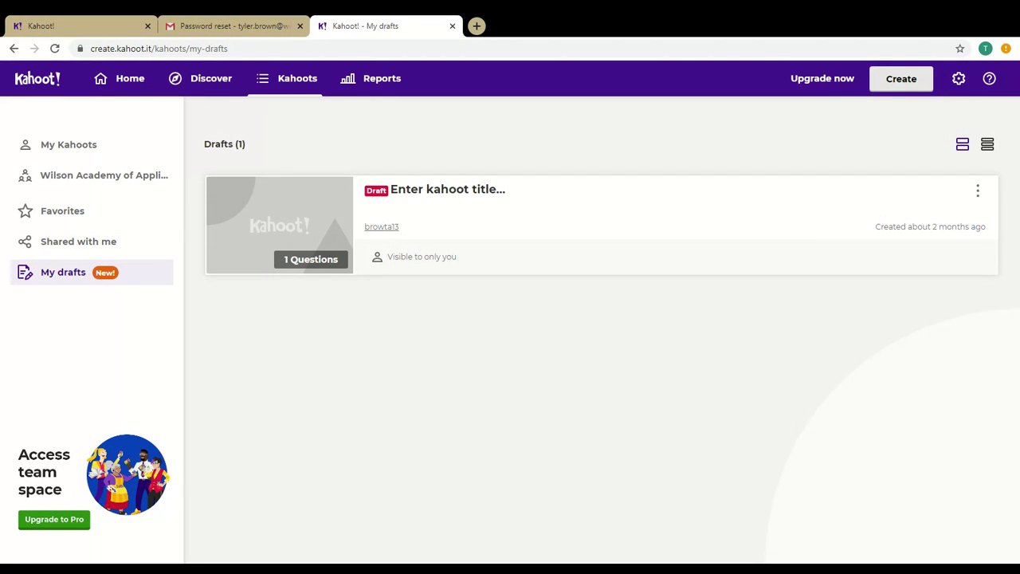
Create a new blank kahoot and enter "What is Kahoot?" as the first quiz question
click(915, 91)
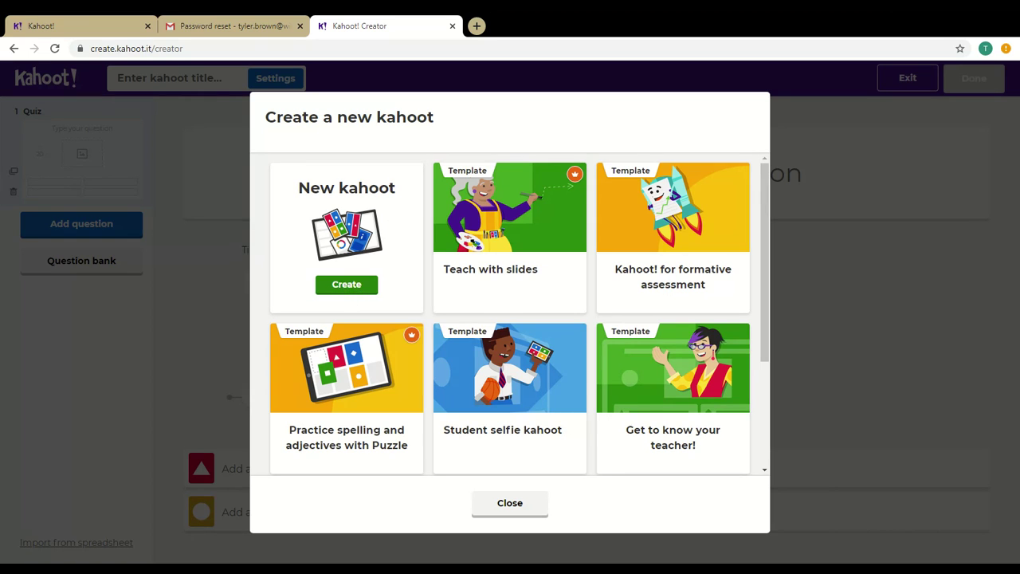
click(343, 294)
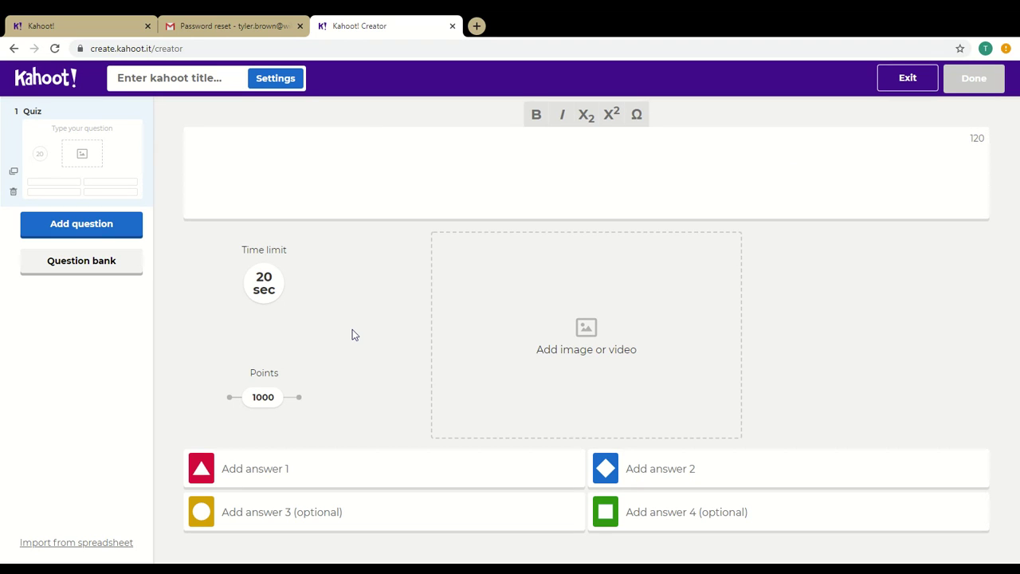
text(What is )
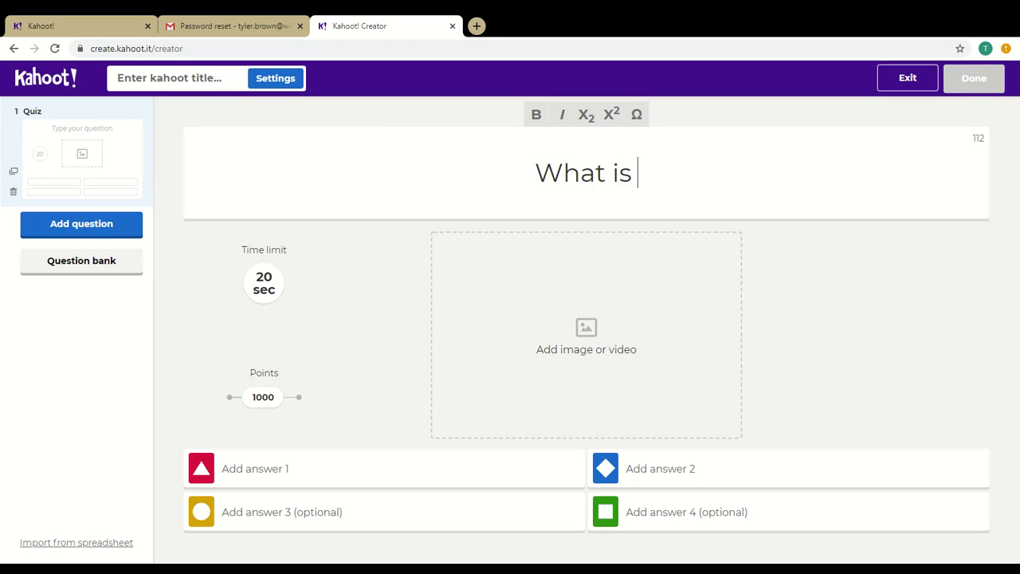
text(Kahoot?)
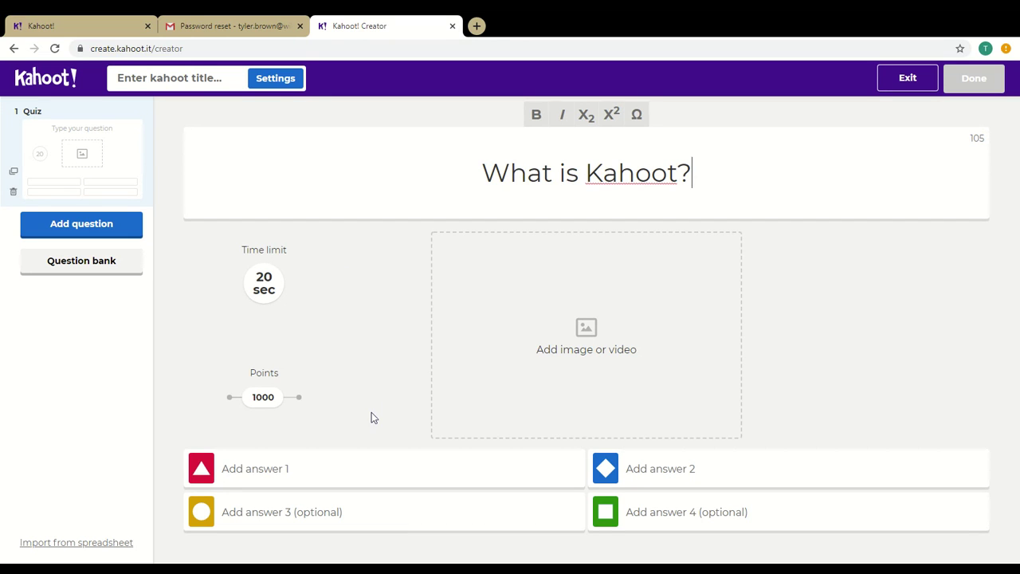
Enter "A" as answer 1, marked as the correct answer, and "B" as answer 2
click(317, 477)
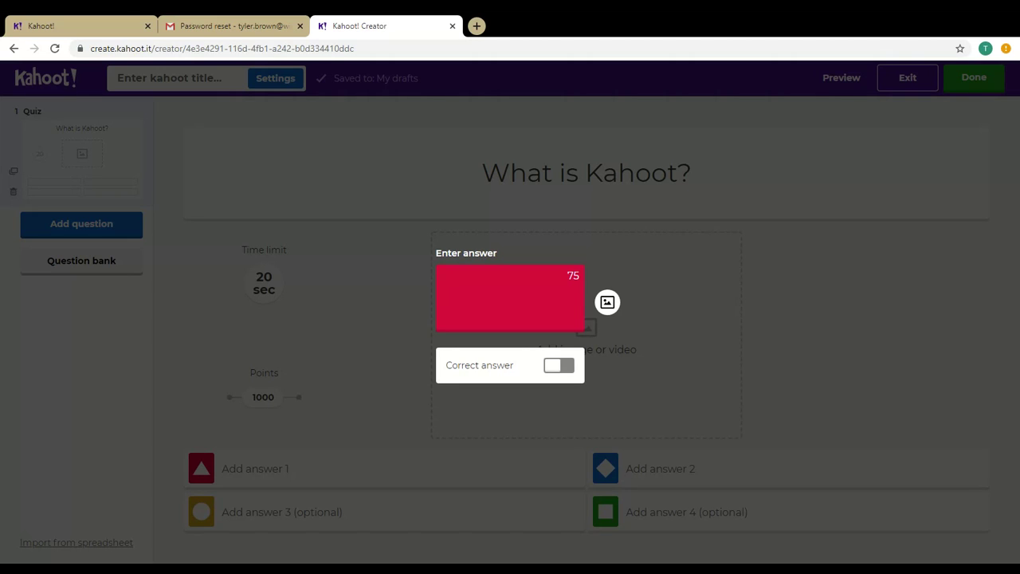
text(A)
click(567, 366)
click(739, 357)
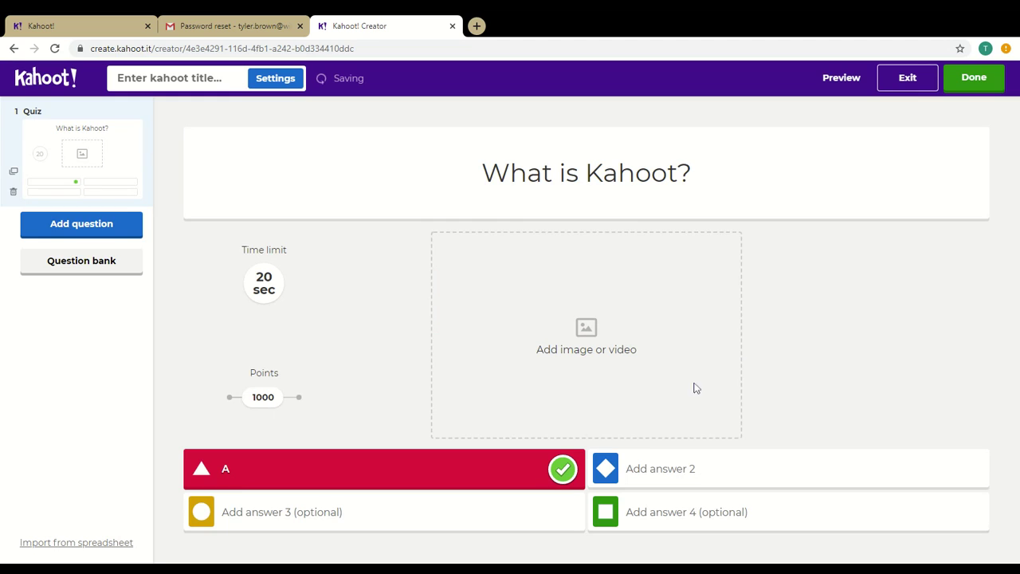
click(674, 469)
text(B)
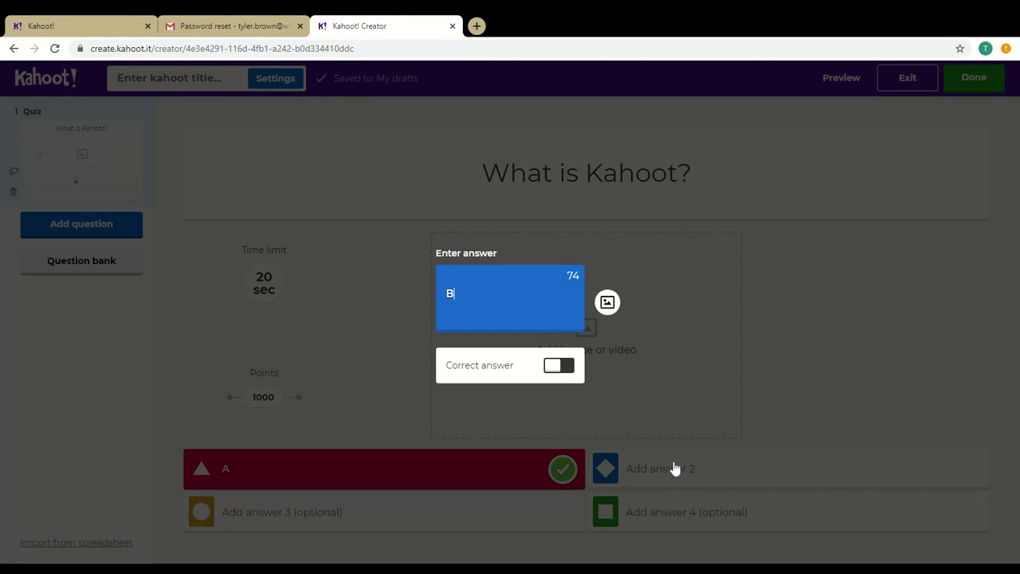
click(720, 312)
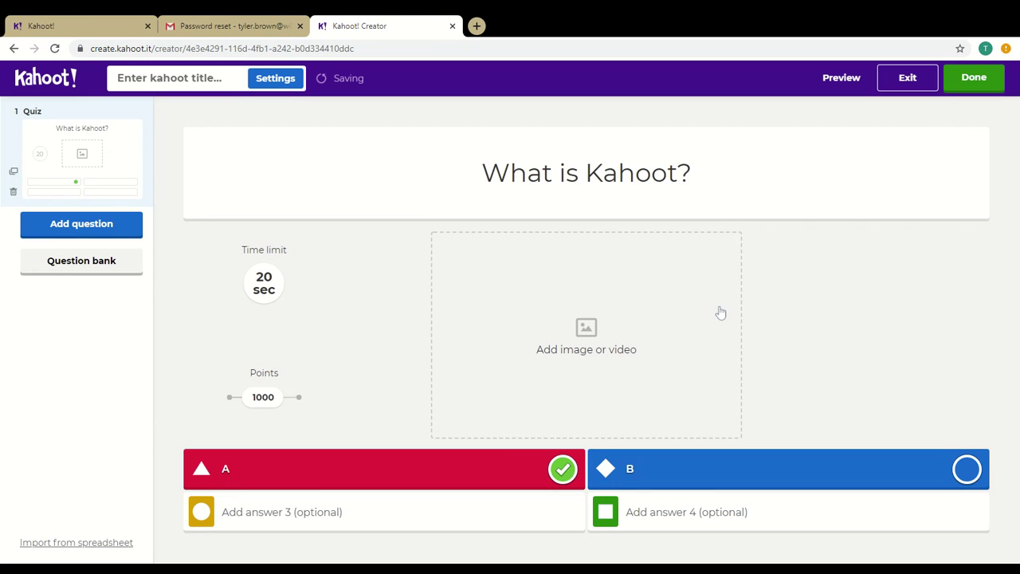
Enter "C" as answer 3 and "D" as answer 4
click(470, 515)
text(C)
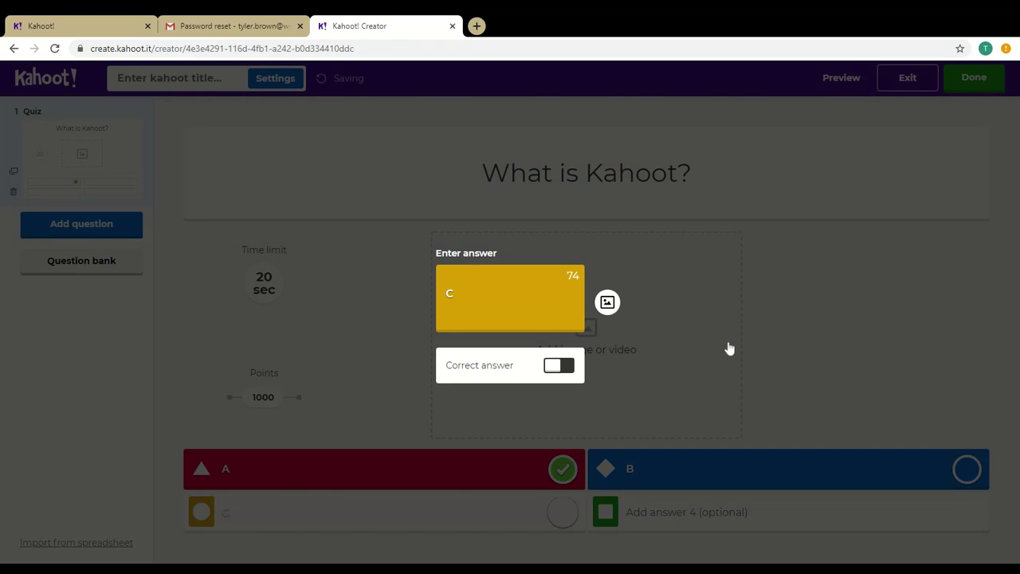
click(728, 348)
click(771, 520)
text(D)
click(860, 278)
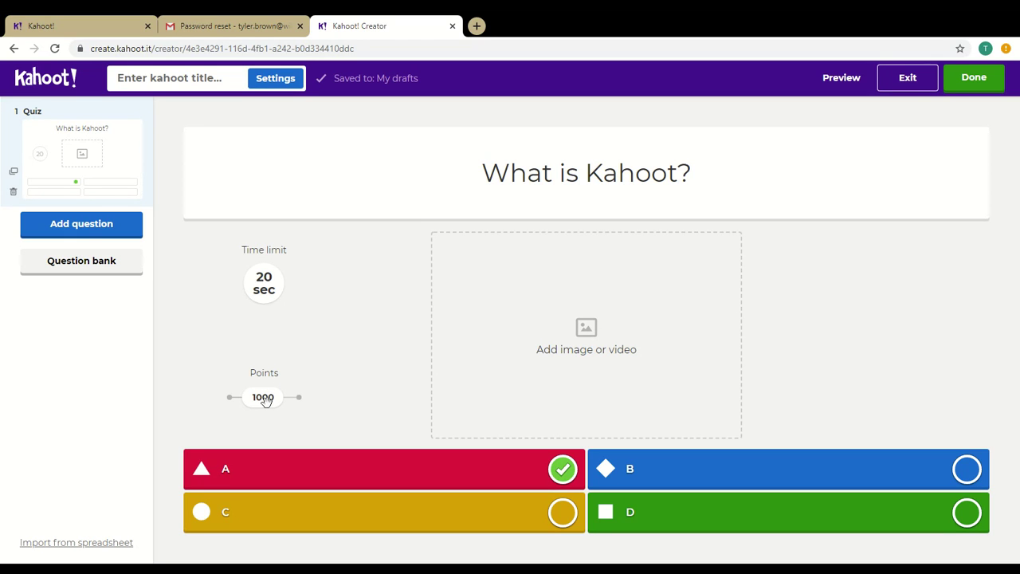
mouse_move(273, 403)
mouse_down()
mouse_move(236, 399)
mouse_move(261, 401)
mouse_up()
click(264, 283)
Delete the entire question text "What is Kahoot?"
click(543, 173)
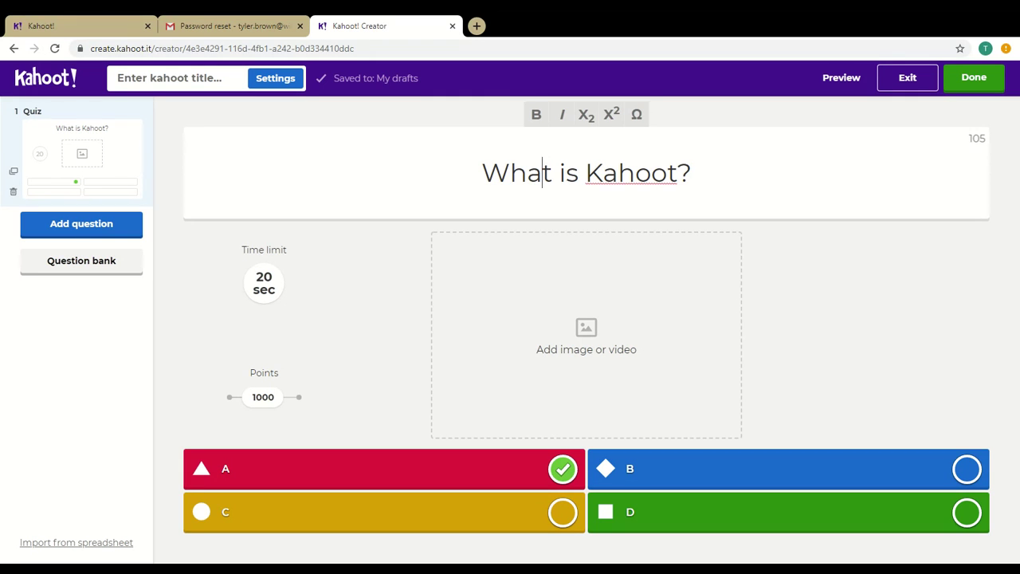
click(692, 173)
drag(692, 173, 490, 213)
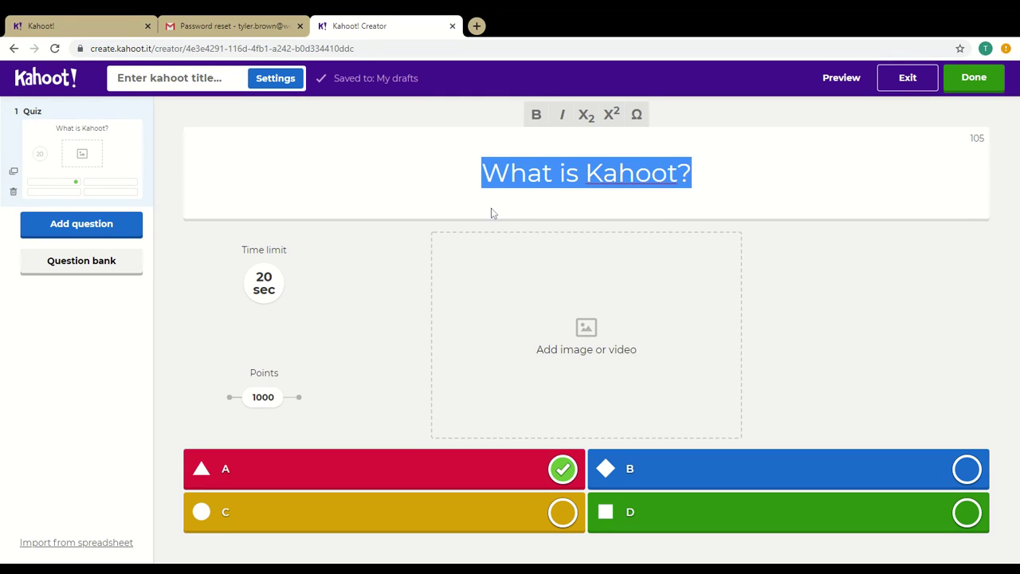
key(BackSpace)
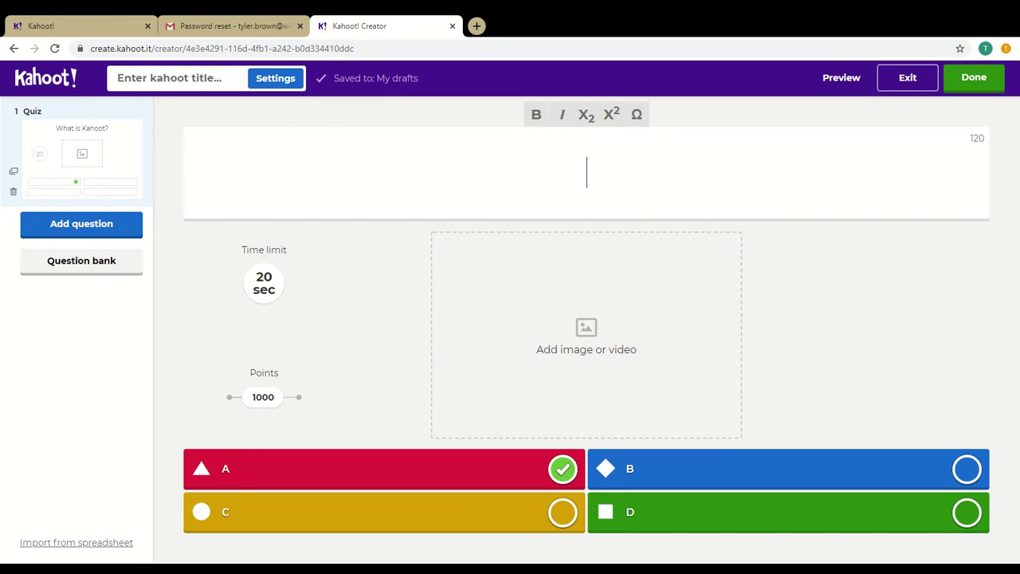
Clear the text of answer 1
click(229, 475)
click(480, 299)
key(BackSpace)
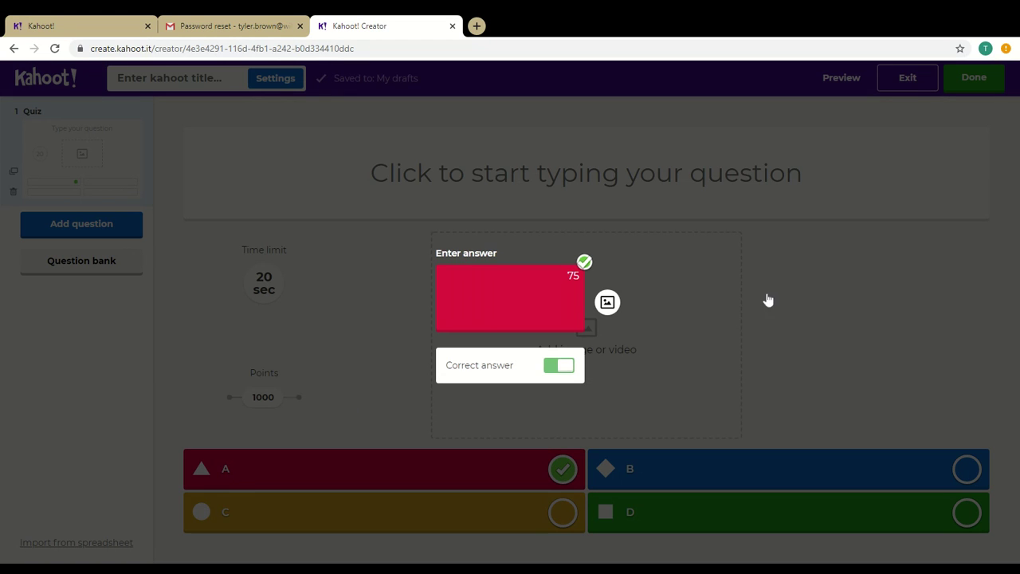
click(714, 300)
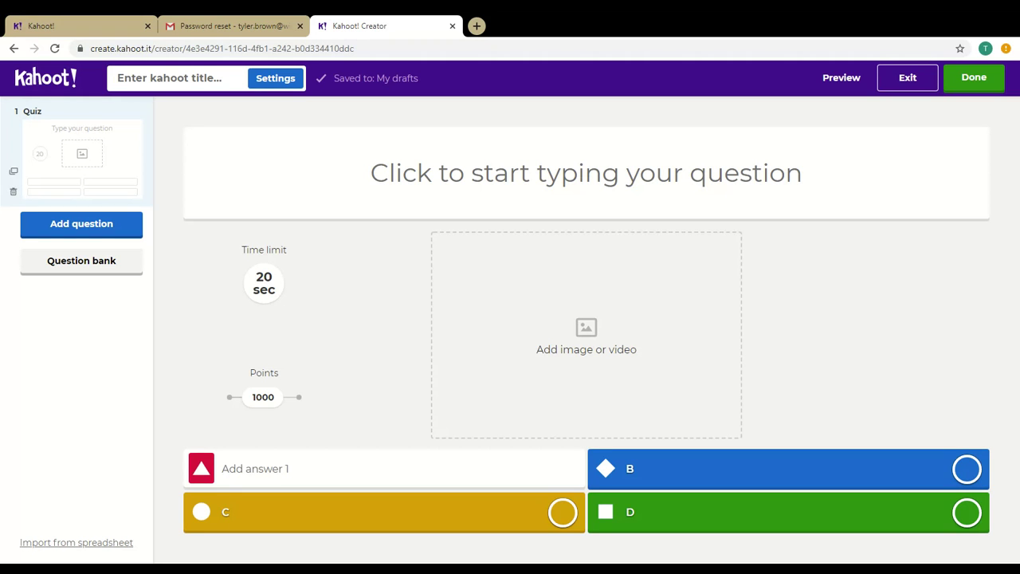
Leave the kahoot creator and open "World History NCFE Review - Terms" from the favorites
click(60, 85)
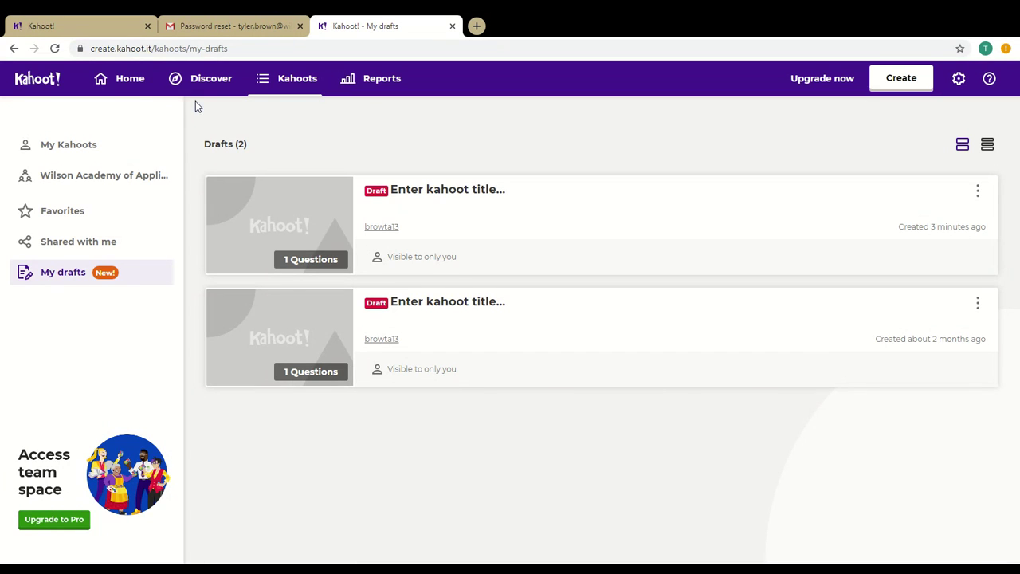
click(64, 212)
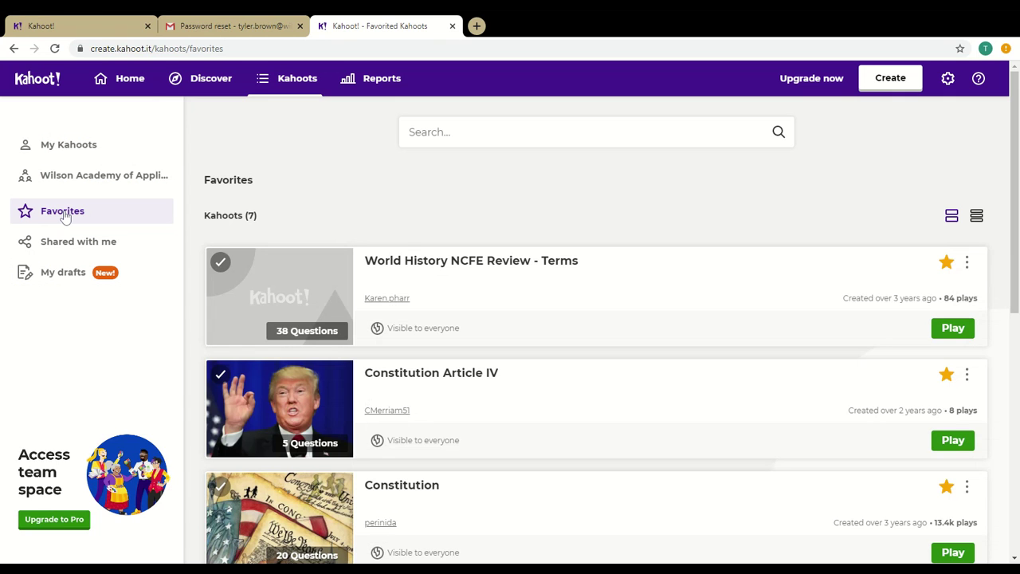
click(414, 272)
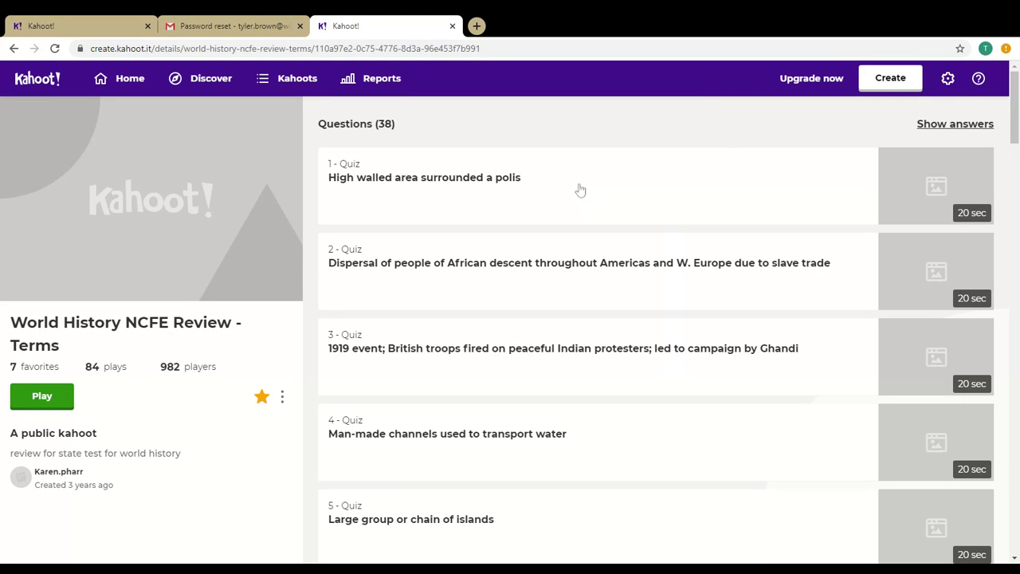
Launch "World History NCFE Review - Terms" as a live hosted game
click(49, 401)
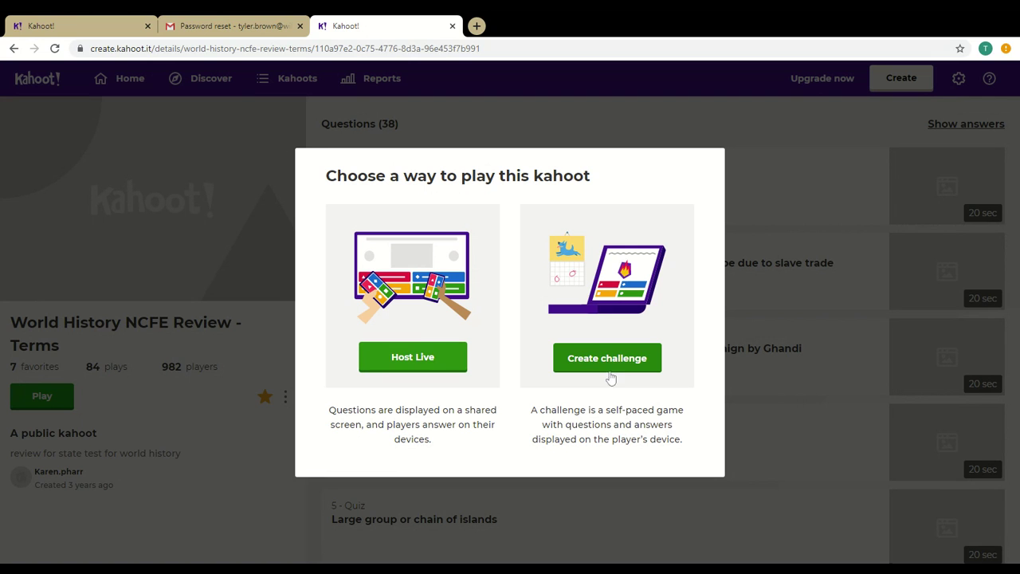
click(407, 360)
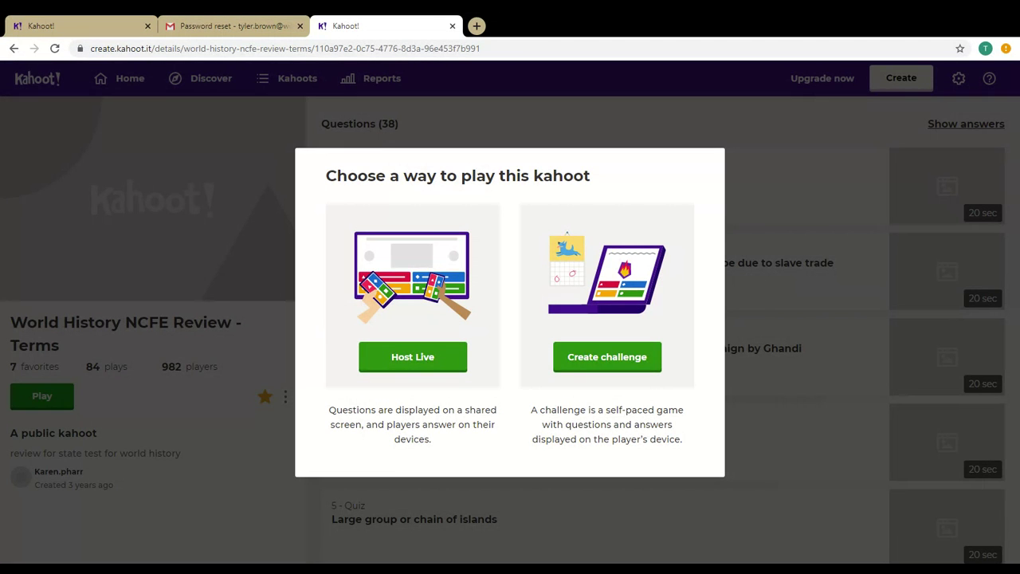
click(417, 371)
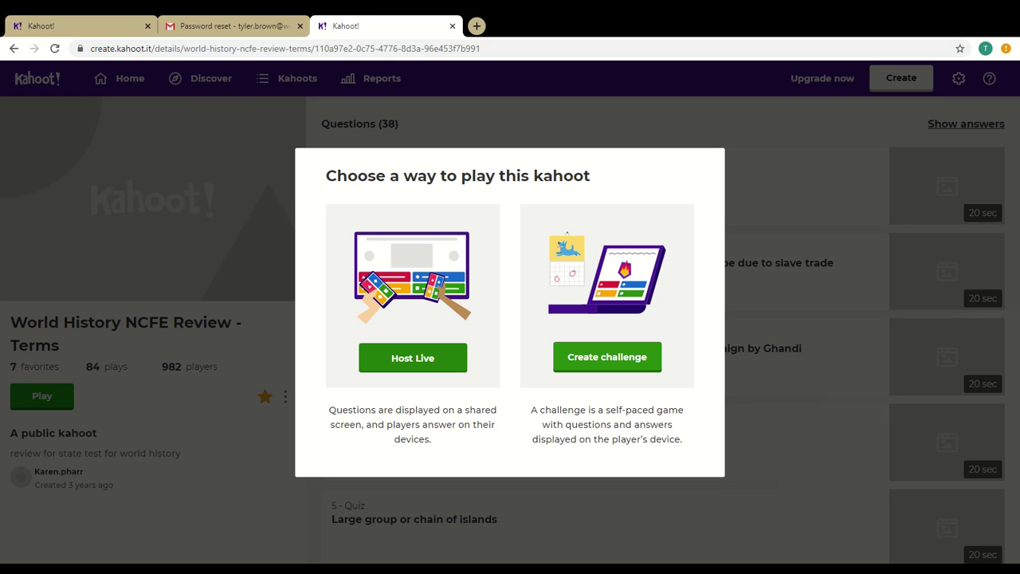
click(444, 359)
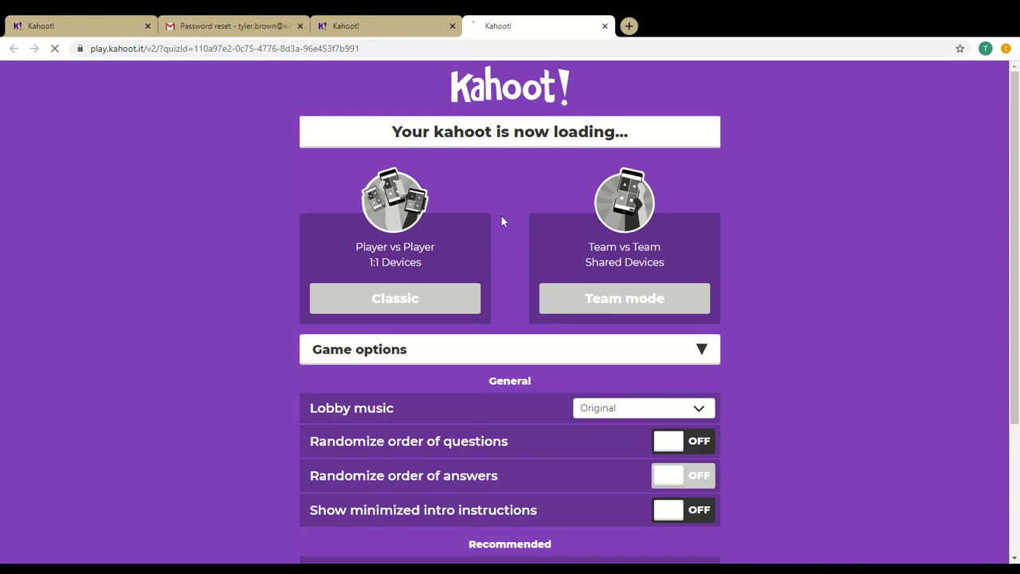
click(579, 304)
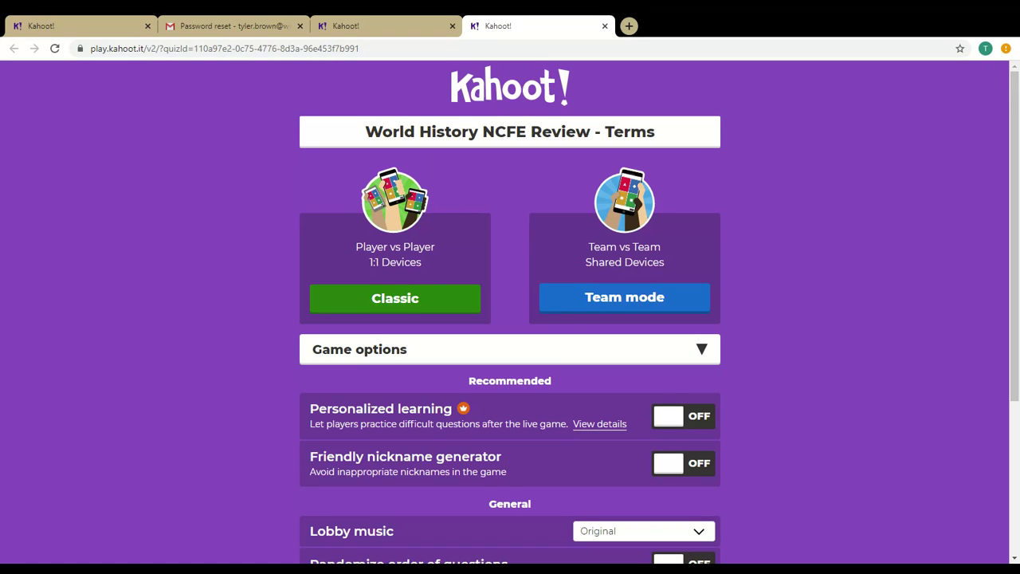
Expand the game options and turn on the friendly nickname generator for this game
click(701, 350)
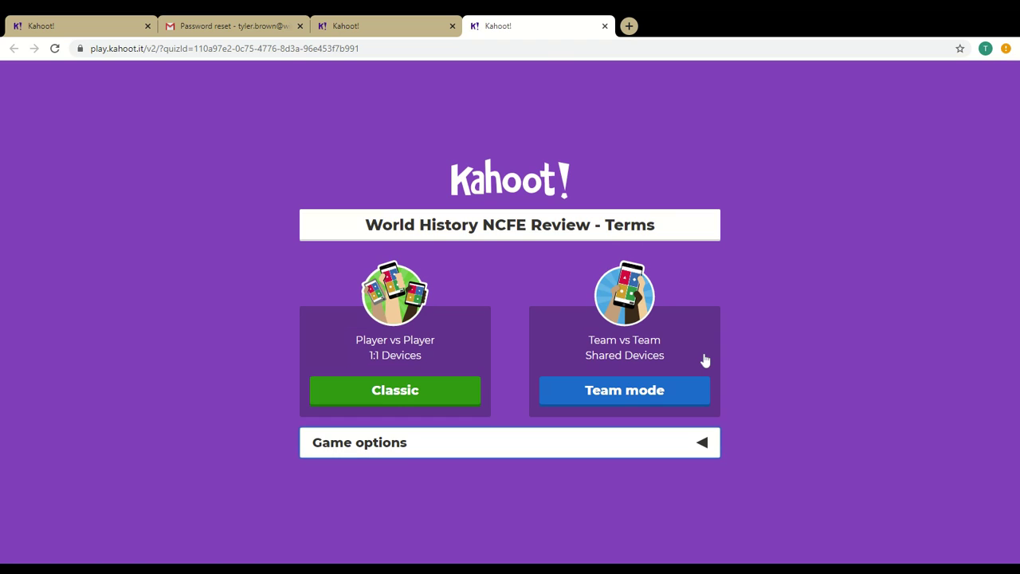
click(698, 448)
scroll(1006, 221, down, 1)
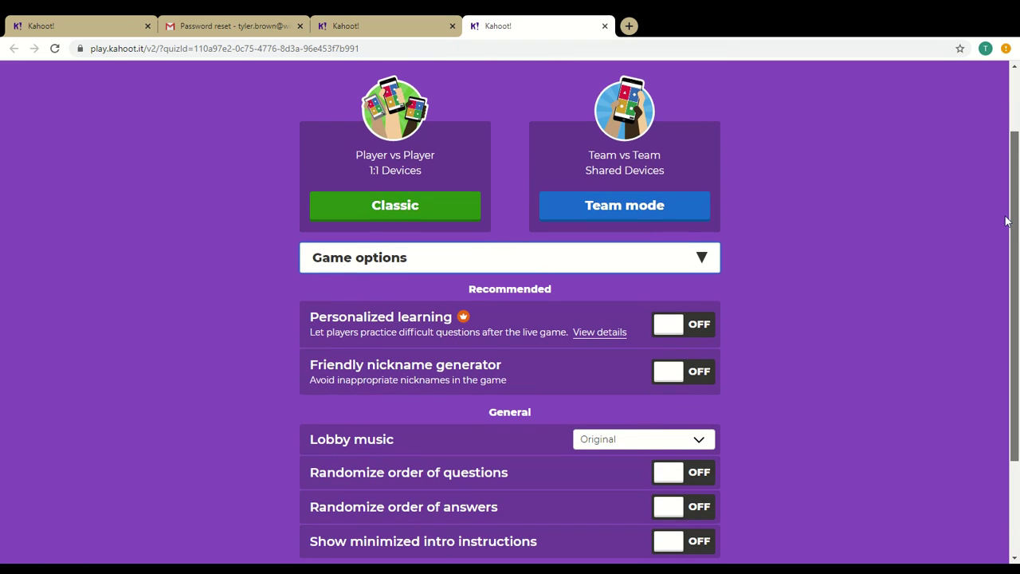
scroll(1005, 231, down, 2)
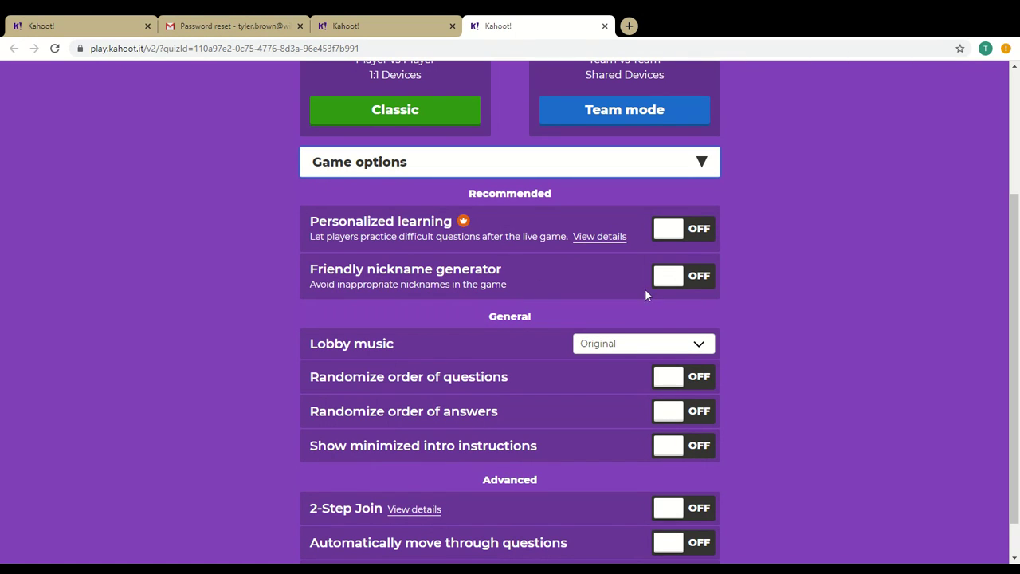
click(667, 281)
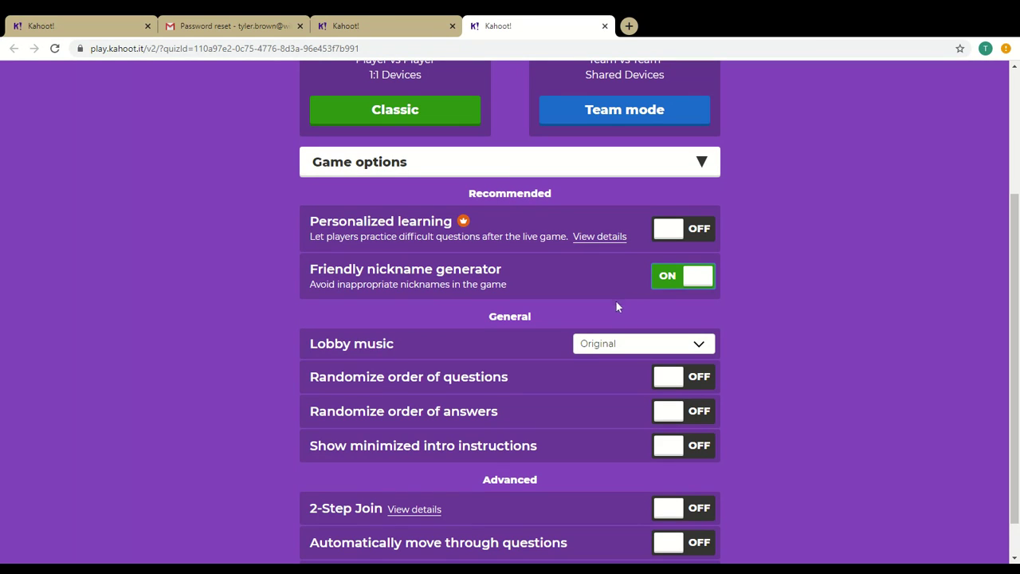
Look at the available lobby music choices, and turn on randomized order for both questions and answers
click(631, 350)
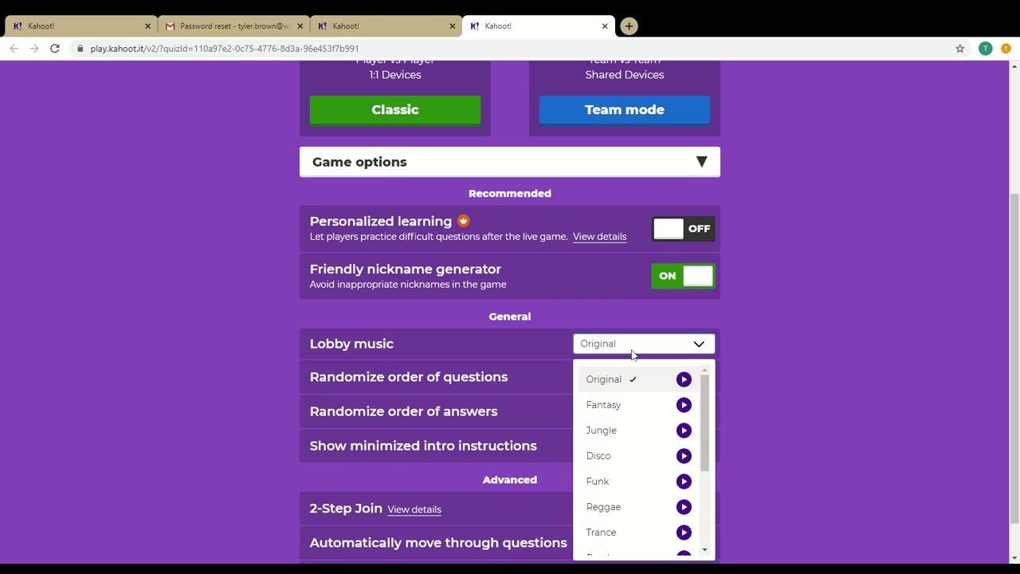
click(749, 341)
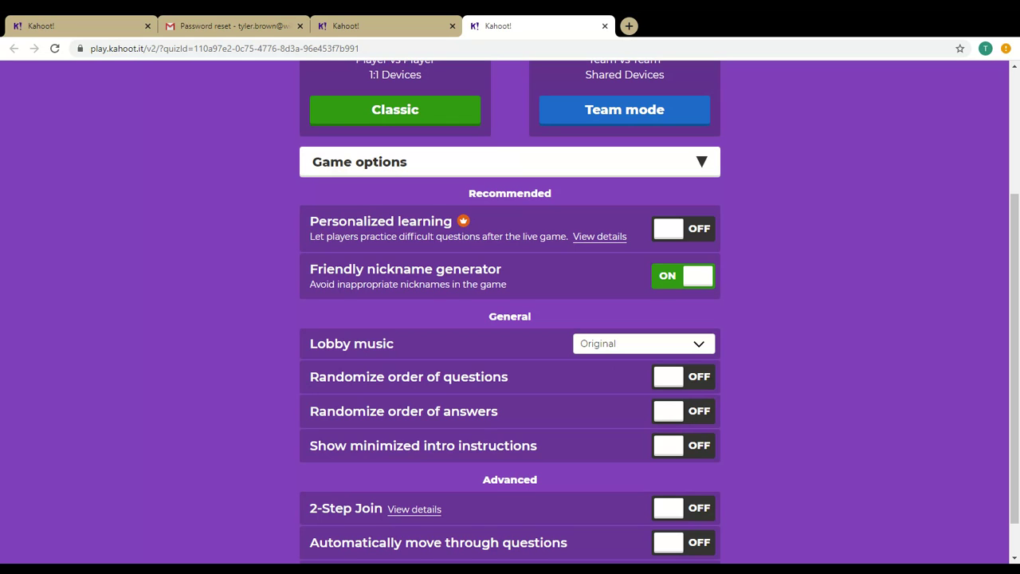
click(671, 376)
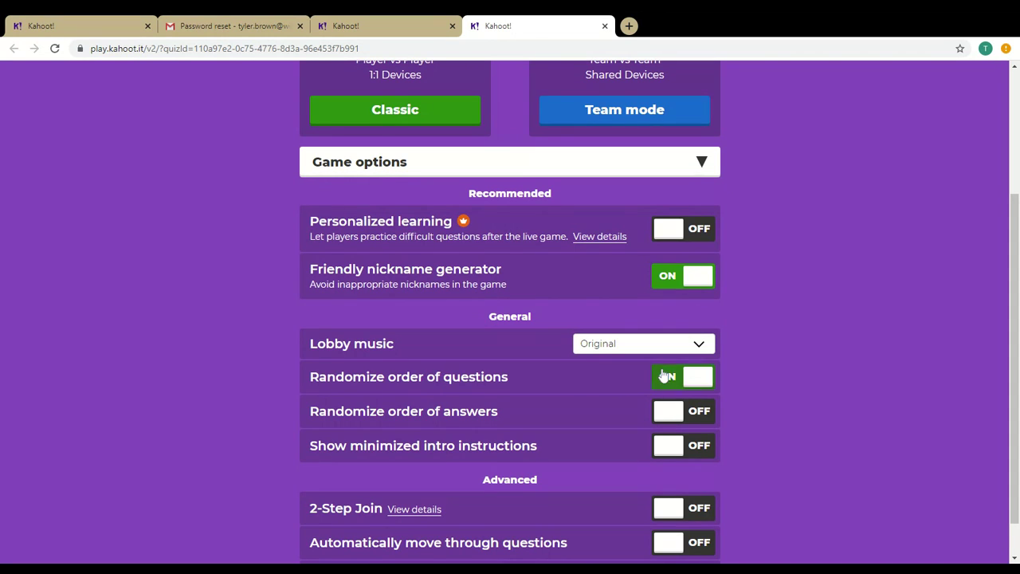
click(678, 418)
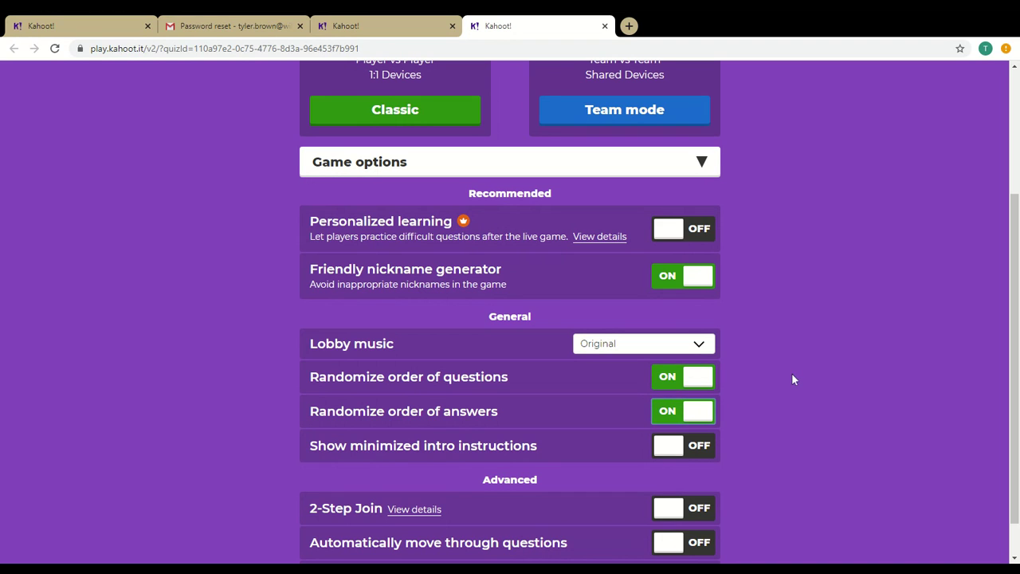
Review the advanced game options and start the game in Classic player-versus-player mode
drag(1011, 236, 1011, 270)
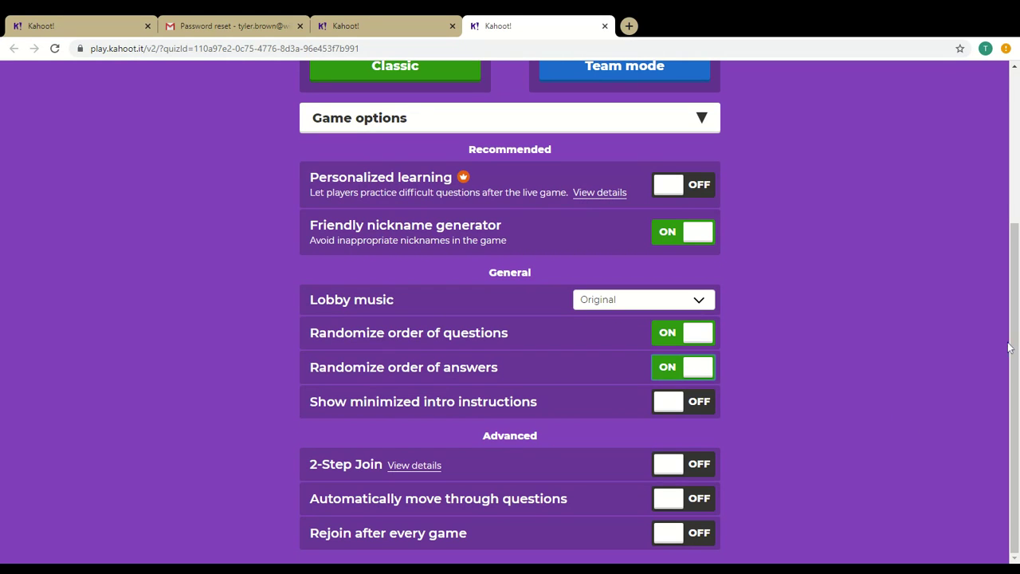
drag(1017, 341, 1018, 183)
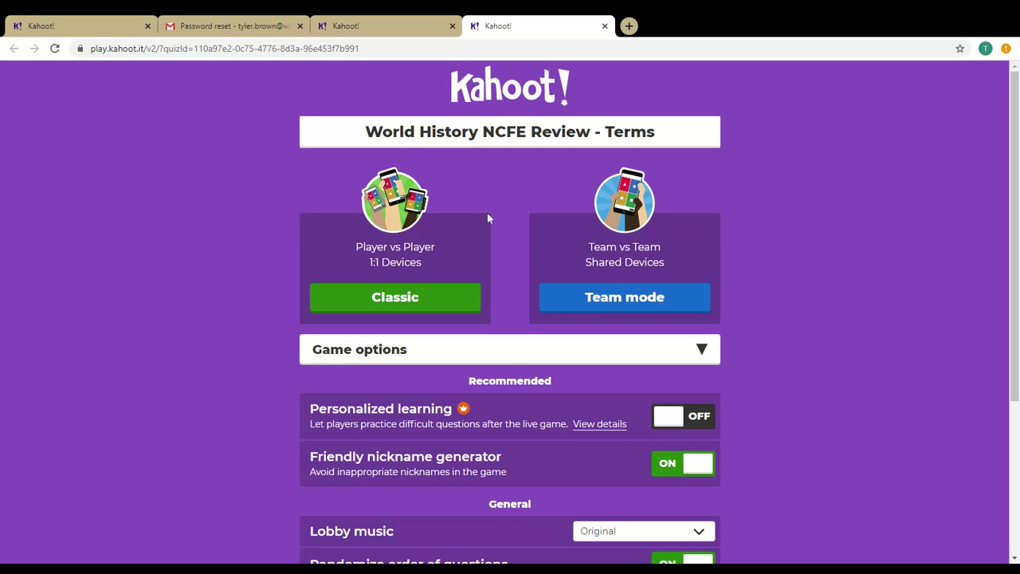
click(458, 306)
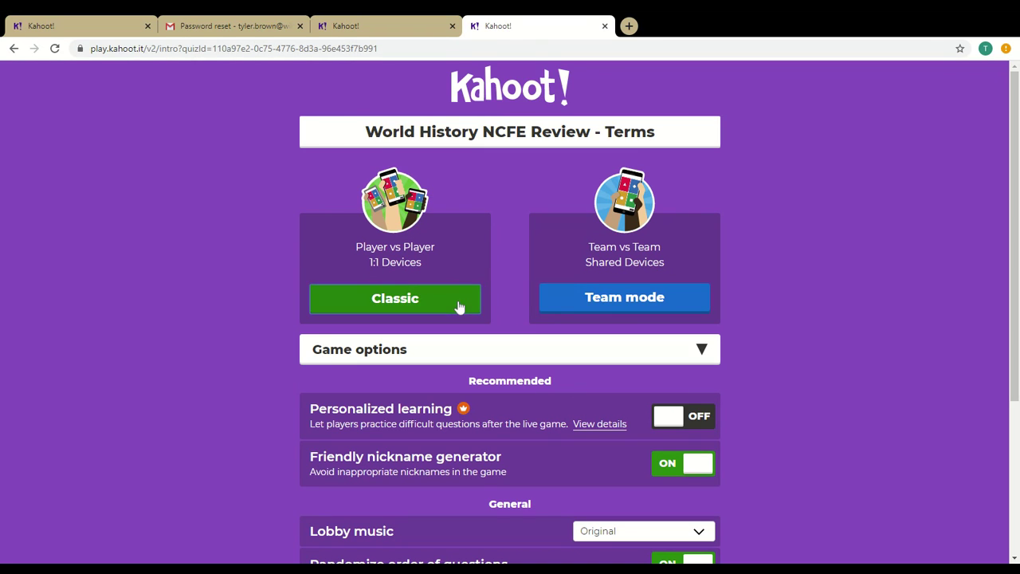